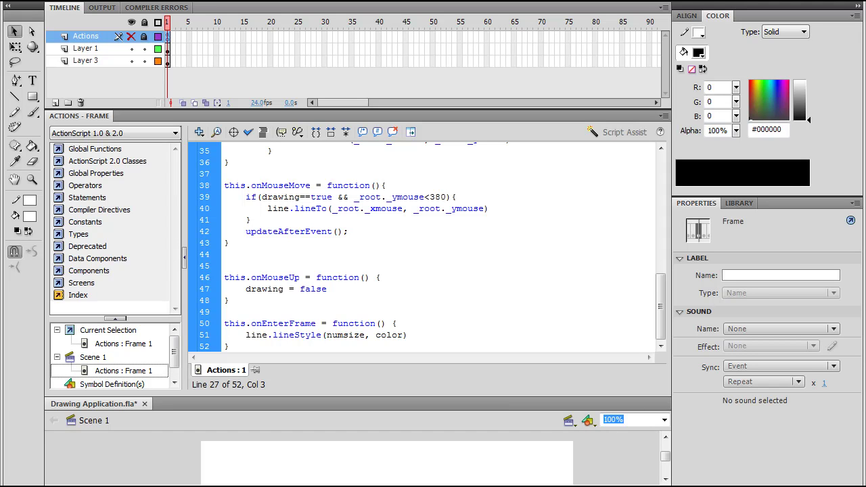
Step: Collapse the Actions panel and show the Drawing Application stage's document properties
click(238, 117)
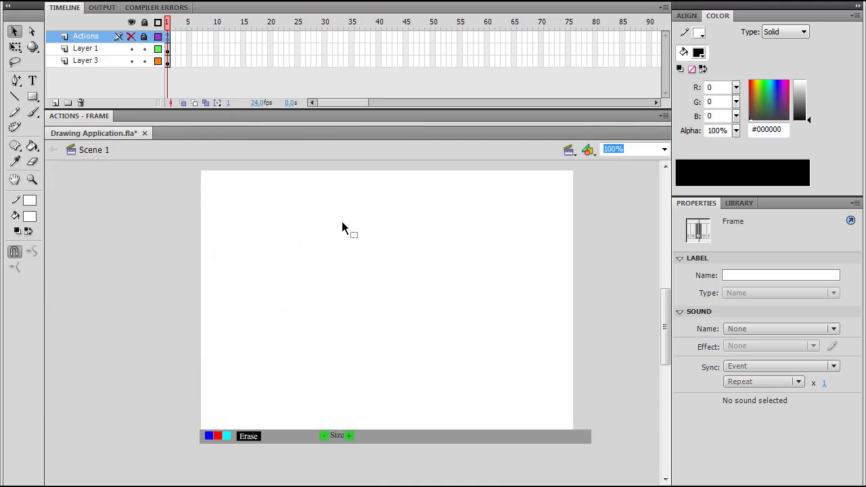
click(453, 311)
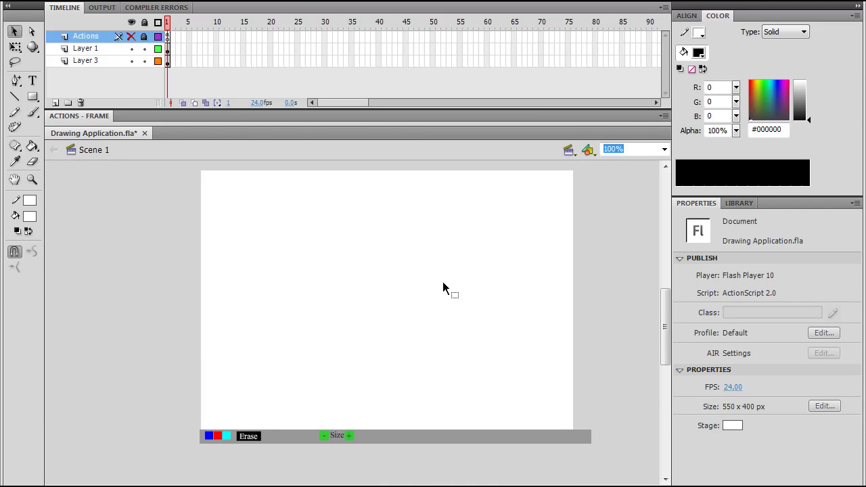
Step: Test the movie and draw black, red and cyan freehand strokes on the canvas
key(ctrl+Return)
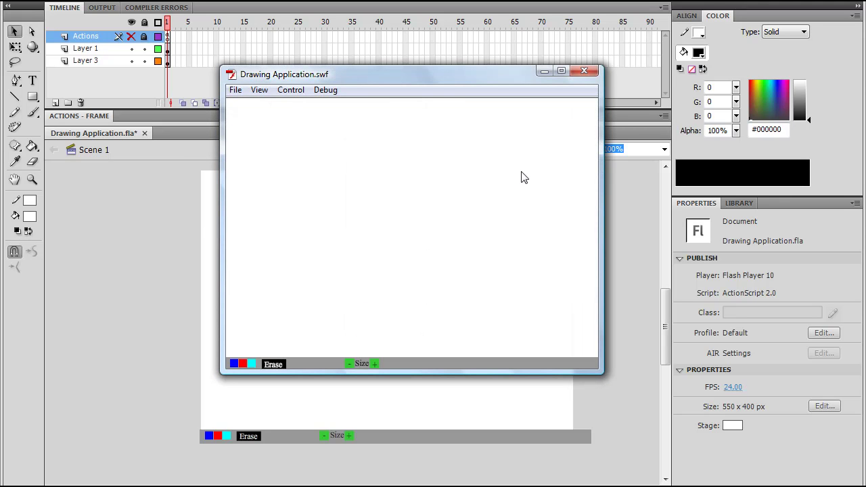
mouse_move(447, 251)
mouse_down()
mouse_move(305, 292)
mouse_move(311, 217)
mouse_move(433, 203)
mouse_move(356, 255)
mouse_up()
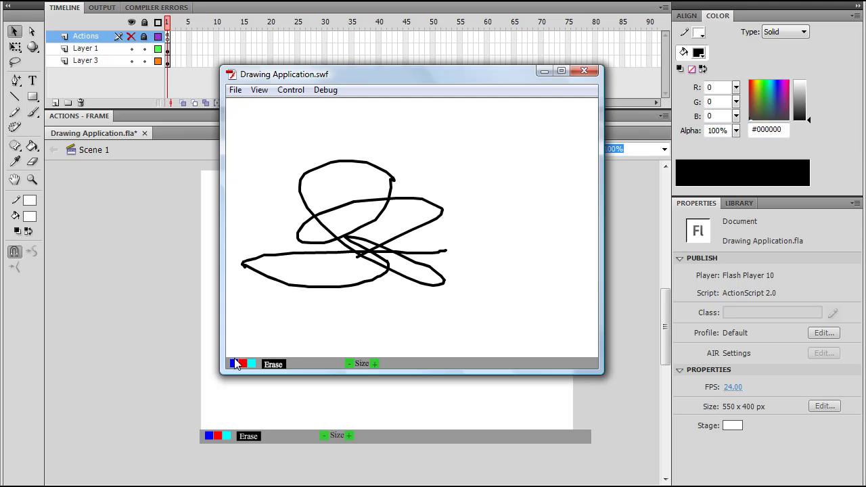
click(243, 364)
mouse_move(246, 330)
mouse_down()
mouse_move(338, 323)
mouse_move(350, 175)
mouse_up()
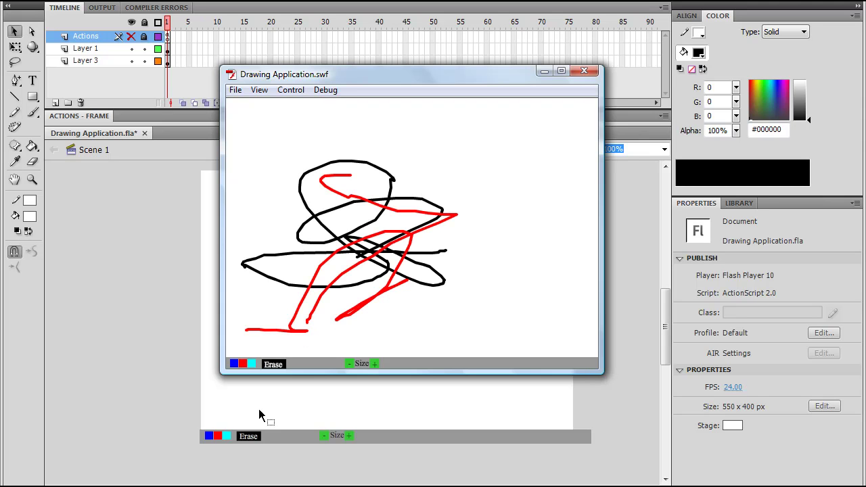
click(251, 364)
mouse_move(249, 330)
mouse_down()
mouse_move(368, 318)
mouse_move(483, 199)
mouse_move(323, 265)
mouse_up()
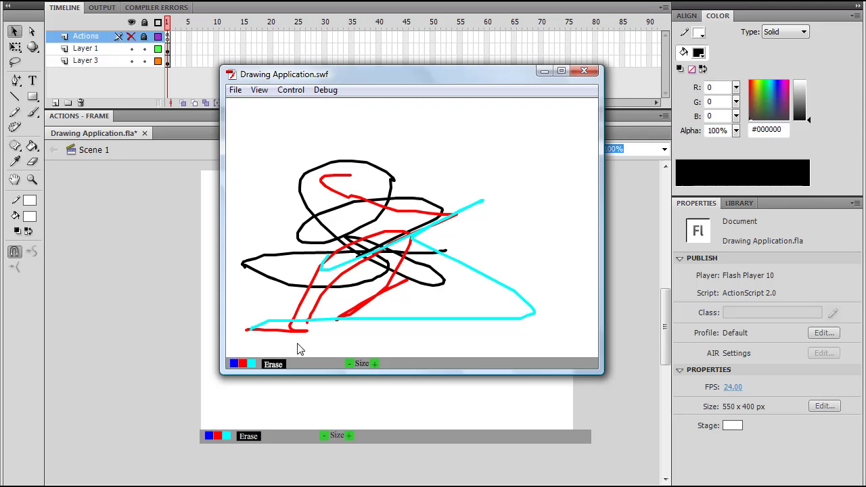
Step: Erase gaps through the strokes, enlarging the eraser for wide gaps across the middle
click(273, 363)
mouse_move(332, 323)
mouse_down()
mouse_move(318, 318)
mouse_move(313, 277)
mouse_move(610, 239)
mouse_move(359, 230)
mouse_move(548, 224)
mouse_up()
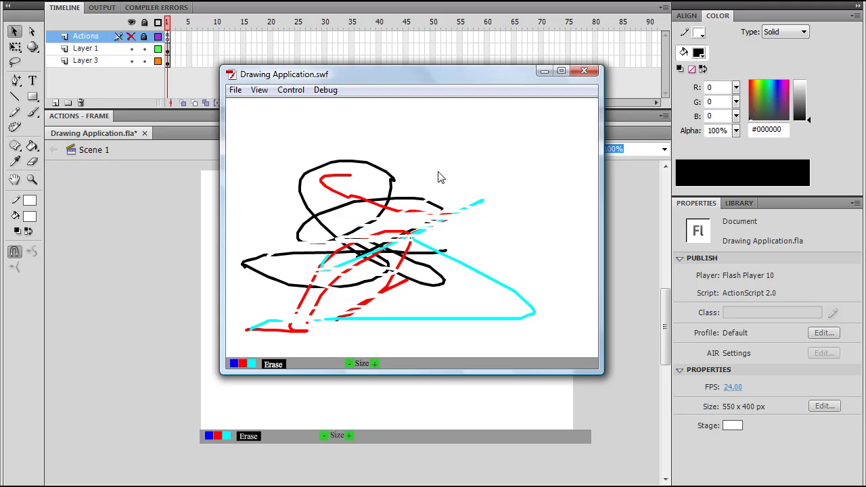
mouse_move(381, 197)
mouse_down()
mouse_move(372, 170)
mouse_move(421, 178)
mouse_move(373, 184)
mouse_up()
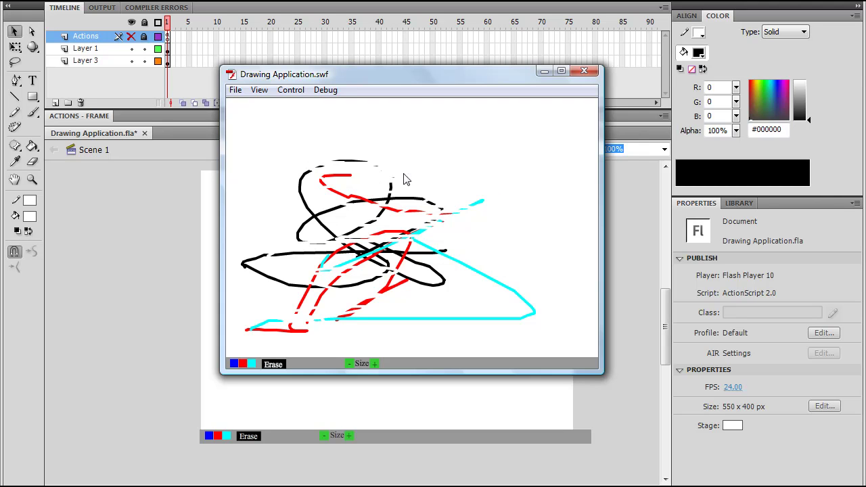
mouse_move(384, 183)
mouse_down()
mouse_move(389, 202)
mouse_move(396, 185)
mouse_up()
click(375, 365)
drag(335, 274, 395, 225)
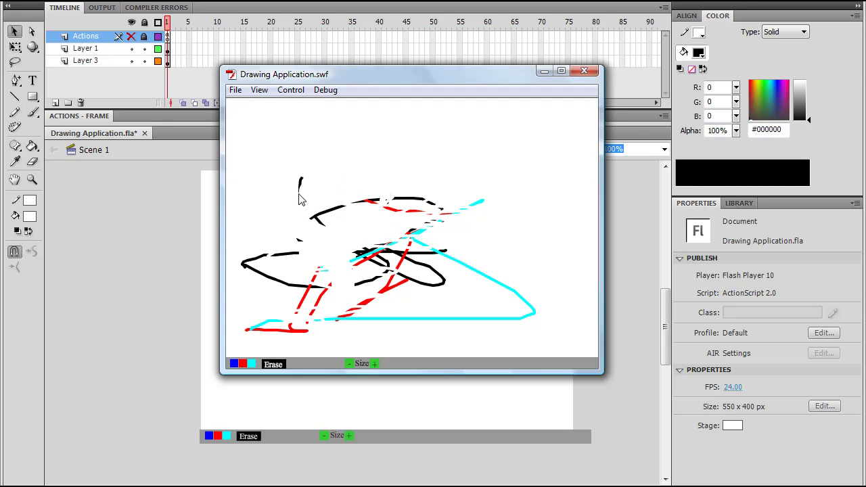
Step: Draw thick, then progressively thinner cyan strokes, including an F shape at upper left
click(252, 367)
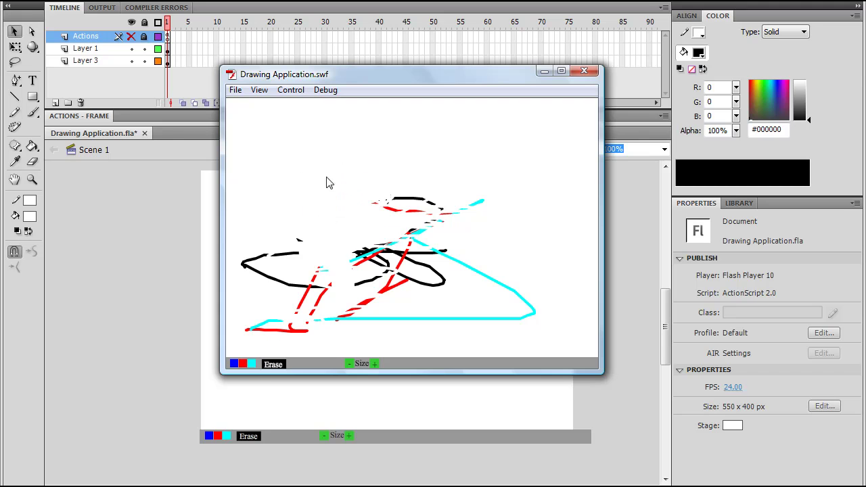
drag(325, 181, 311, 202)
drag(457, 182, 371, 252)
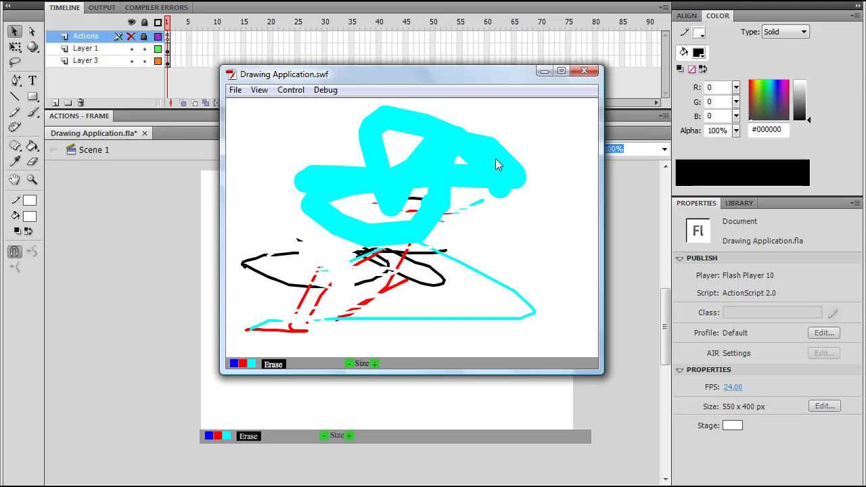
click(350, 365)
drag(413, 328, 548, 210)
click(345, 364)
drag(348, 342, 420, 335)
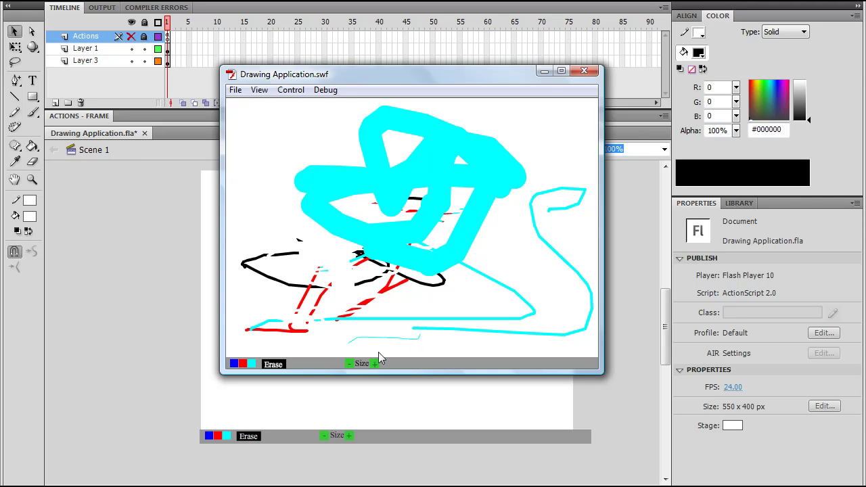
drag(266, 170, 309, 123)
drag(284, 152, 308, 154)
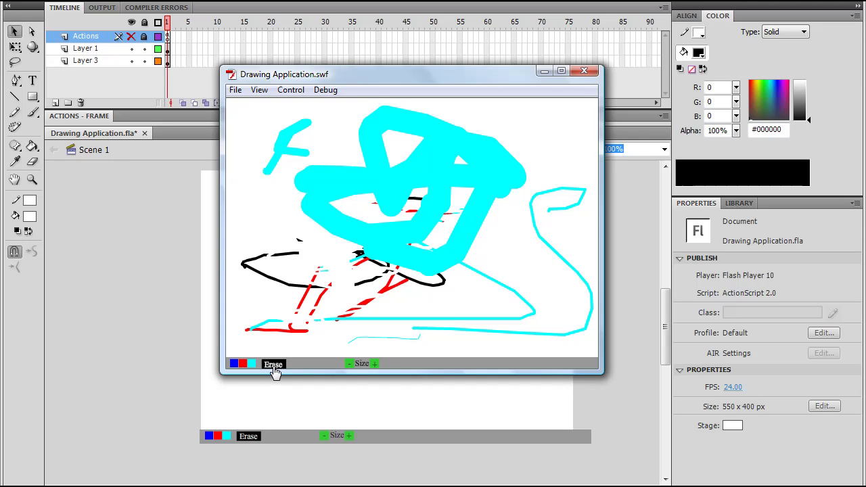
Step: With the brush enlarged twice, erase the drawing and parts of the gray toolbar, then shrink it twice
click(376, 366)
click(375, 365)
mouse_move(369, 312)
mouse_down()
mouse_move(458, 214)
mouse_move(408, 163)
mouse_move(535, 129)
mouse_move(294, 185)
mouse_move(286, 138)
mouse_move(250, 246)
mouse_move(273, 280)
mouse_move(357, 296)
mouse_move(464, 260)
mouse_up()
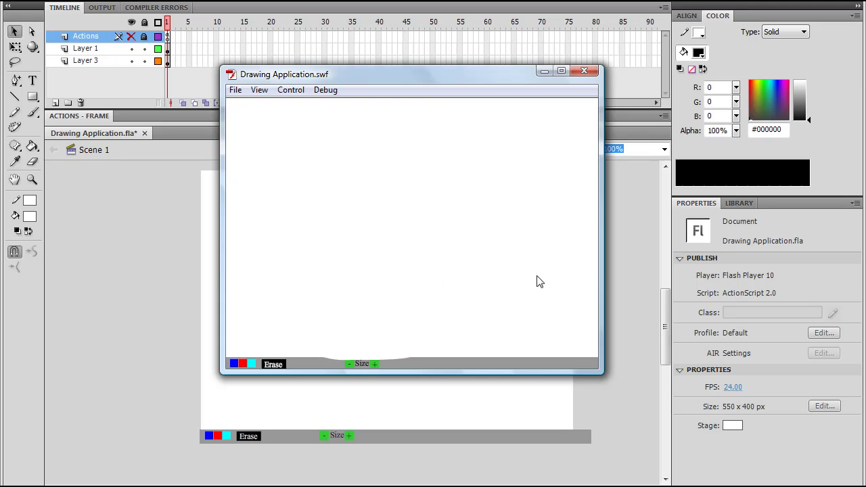
drag(537, 282, 571, 328)
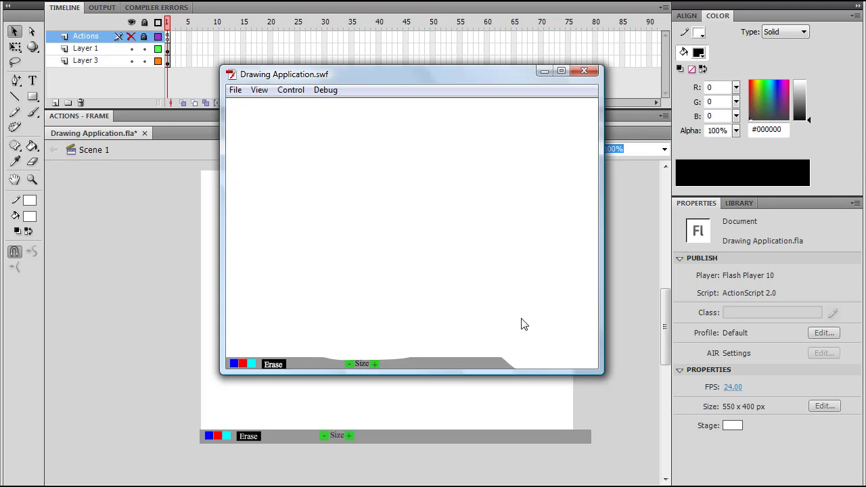
mouse_move(521, 324)
mouse_down()
mouse_move(477, 319)
mouse_move(475, 293)
mouse_up()
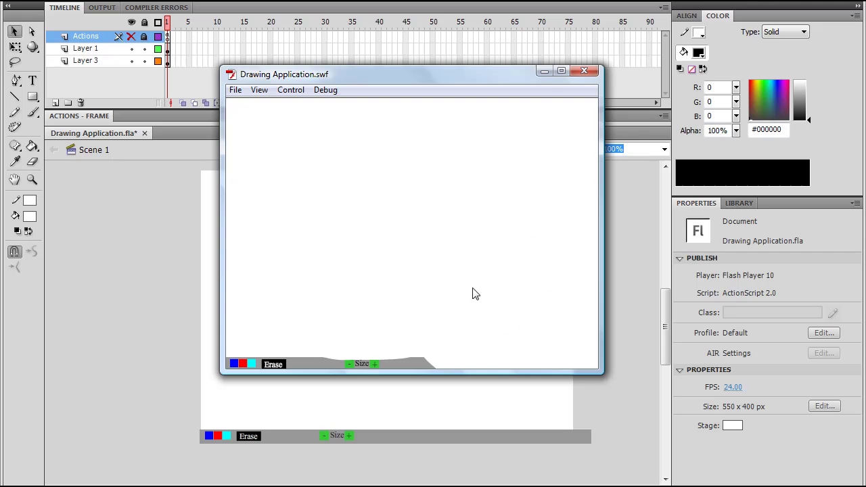
click(350, 367)
click(347, 368)
Step: Move the test player window down and to the right
click(377, 369)
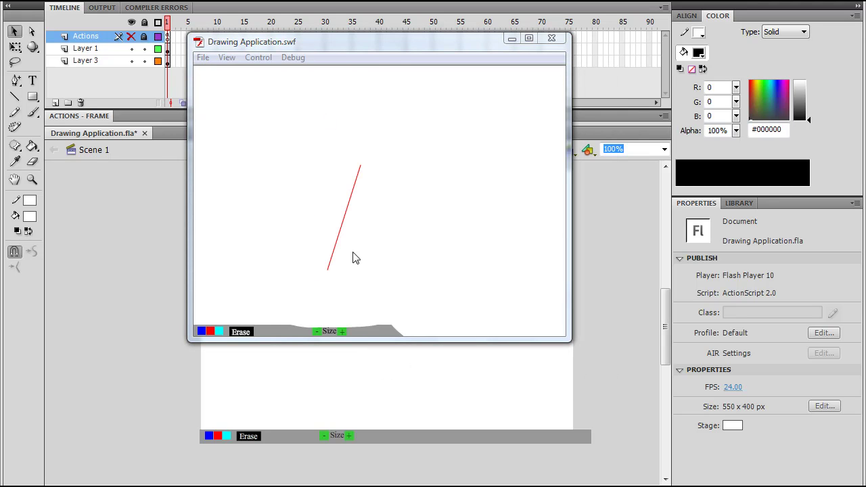
mouse_move(380, 53)
mouse_down()
mouse_move(449, 93)
mouse_move(456, 110)
mouse_up()
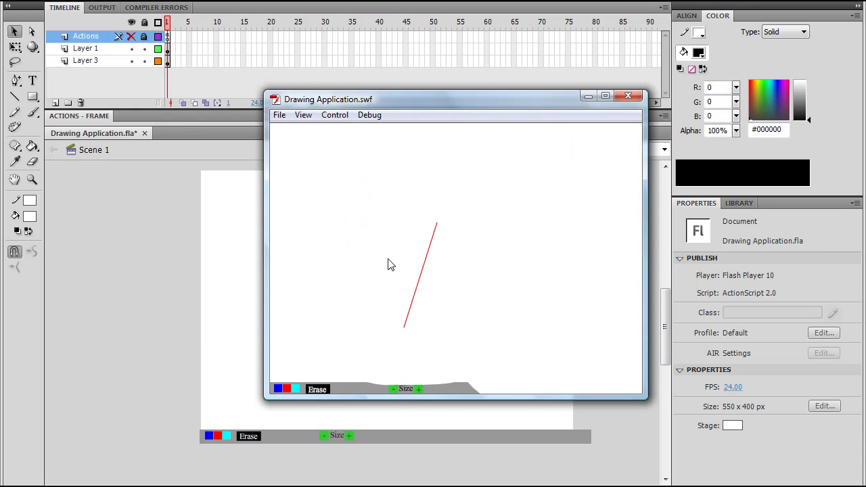
drag(368, 260, 420, 264)
Step: Draw looping, zig-zag and thick red strokes, then close the test movie
drag(450, 299, 400, 290)
mouse_move(439, 240)
mouse_down()
mouse_move(455, 241)
mouse_move(464, 188)
mouse_move(539, 214)
mouse_move(368, 203)
mouse_up()
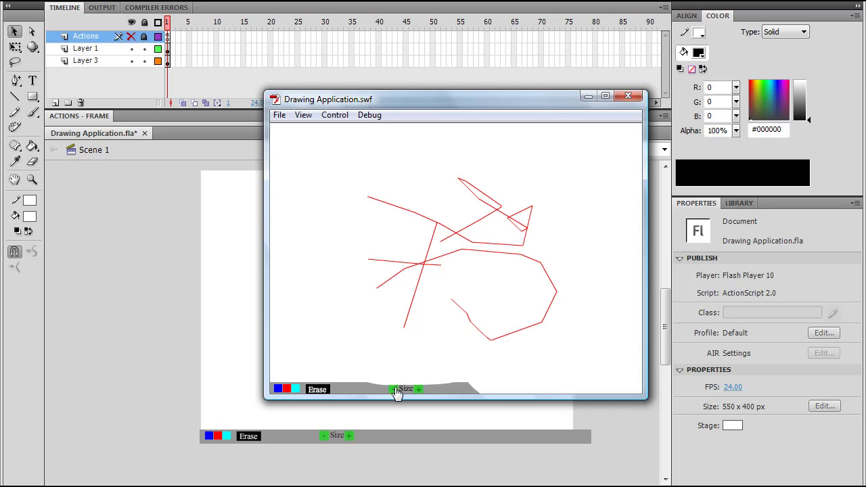
mouse_move(371, 332)
mouse_down()
mouse_move(417, 317)
mouse_move(362, 267)
mouse_up()
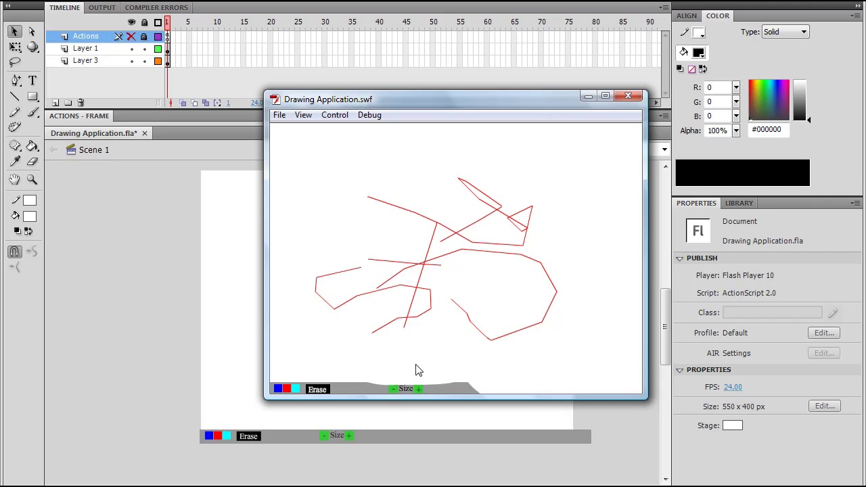
mouse_move(440, 333)
mouse_down()
mouse_move(475, 336)
mouse_move(539, 293)
mouse_move(485, 257)
mouse_move(493, 232)
mouse_up()
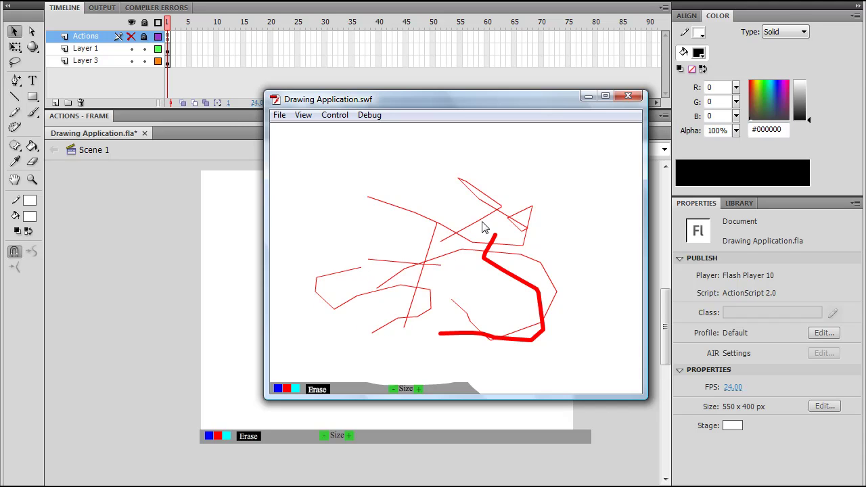
click(628, 95)
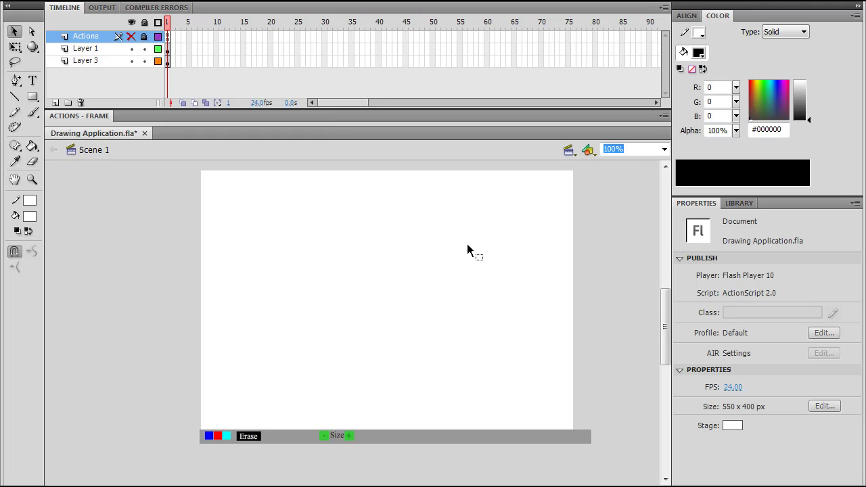
Step: Bring the ActionScript back into view and locate the onMouseDown condition on line 32
click(314, 115)
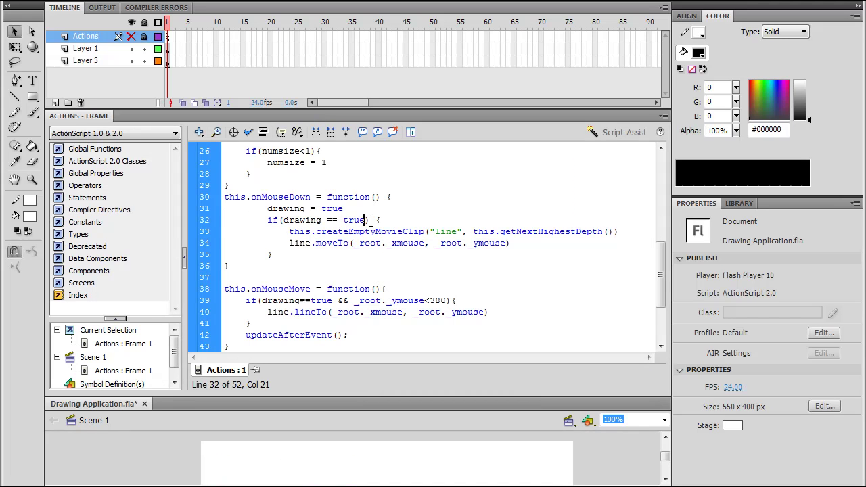
click(362, 210)
click(365, 232)
click(364, 220)
click(231, 186)
click(364, 220)
scroll(418, 248, down, 1)
scroll(397, 262, down, 2)
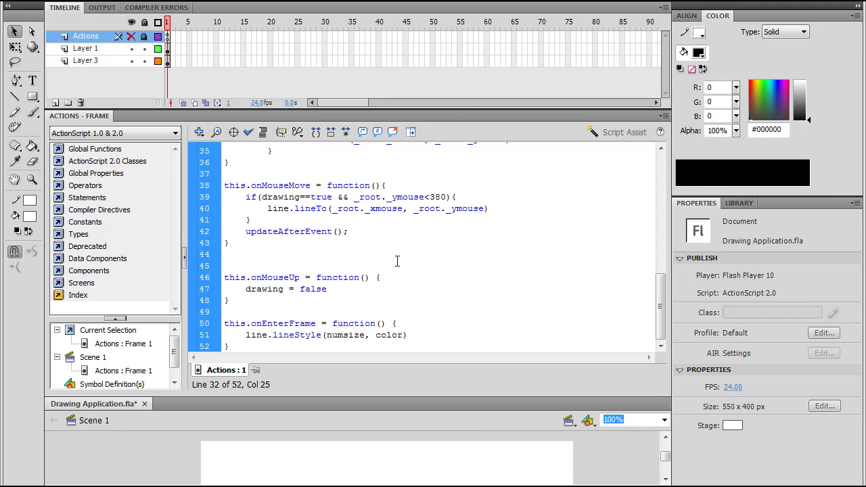
scroll(403, 264, up, 2)
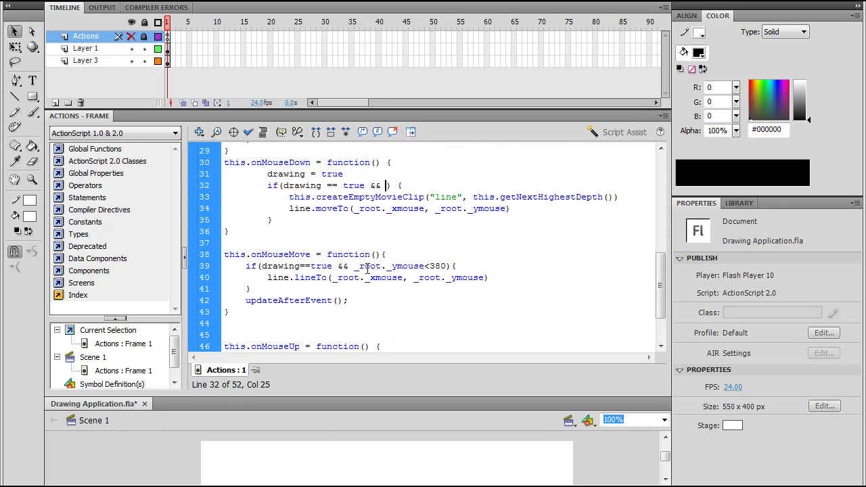
Step: Copy '_root._ymouse<380' from line 39 and paste it after '&&' on line 32
drag(353, 266, 448, 266)
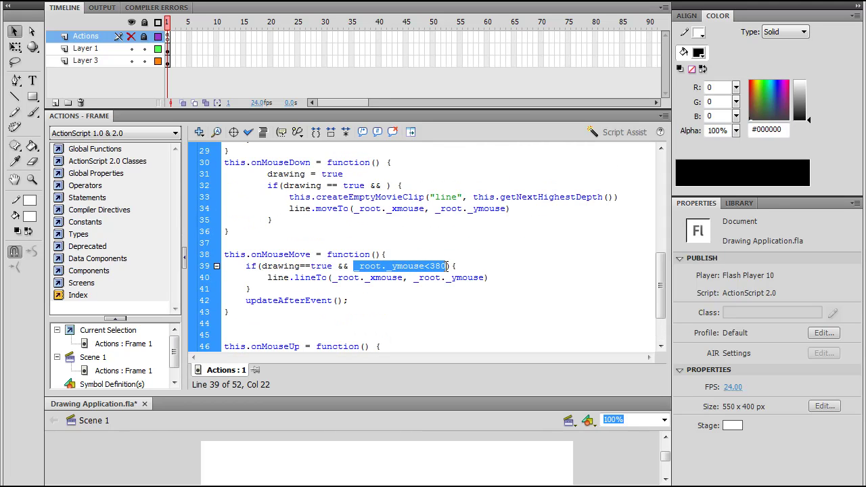
click(389, 185)
text(_root._ymouse<380)
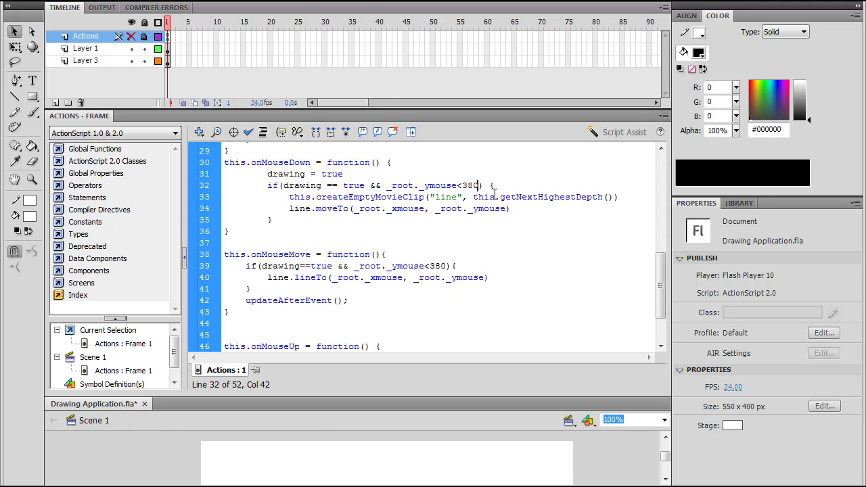
Step: Inspect the gray toolbar shape on the stage, then reopen the frame 1 Actions script
click(431, 117)
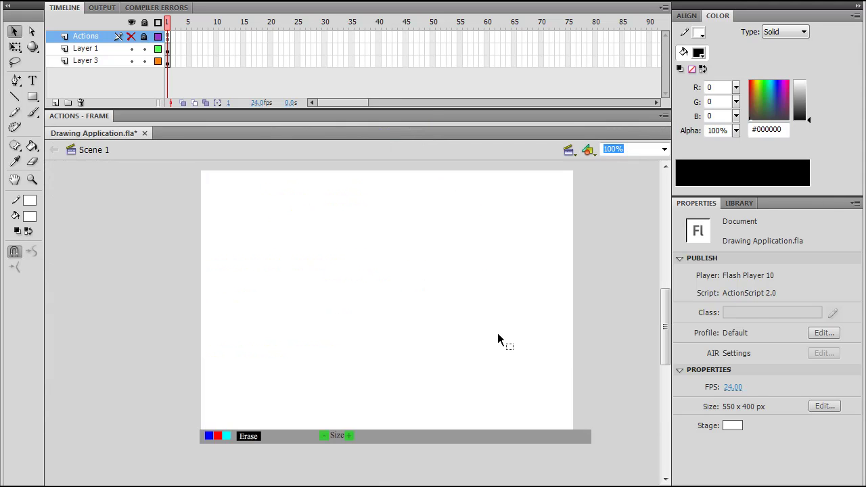
click(488, 433)
click(520, 386)
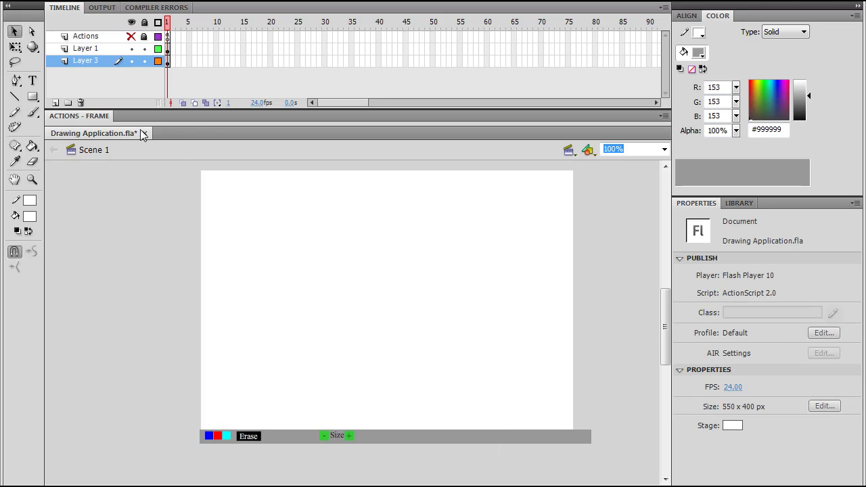
click(190, 117)
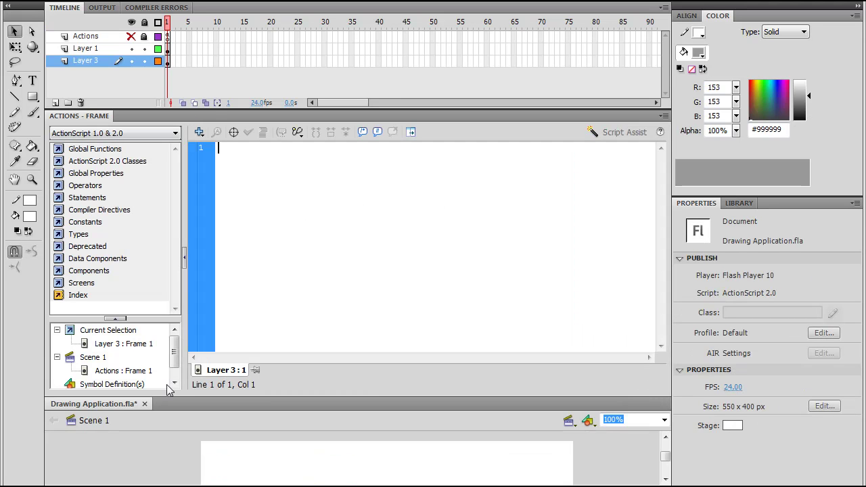
click(122, 370)
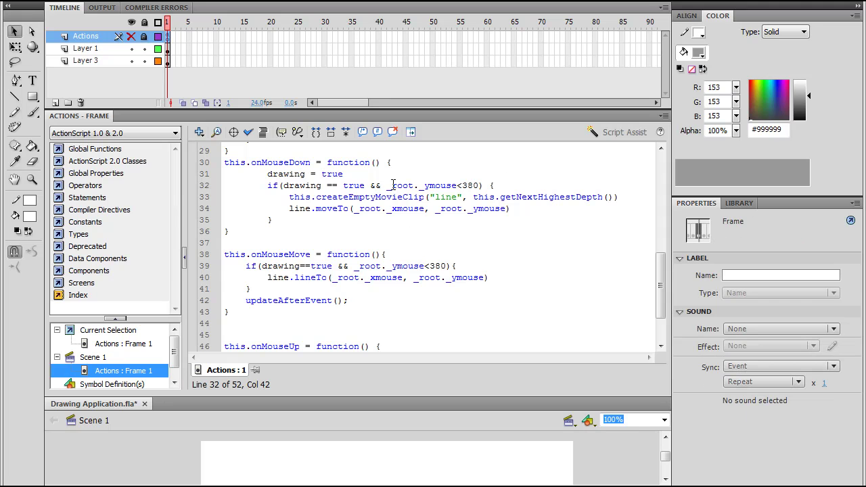
Step: Delete '&& _root._ymouse<380' from line 32, then test by drawing two strokes from the toolbar
drag(365, 185, 479, 185)
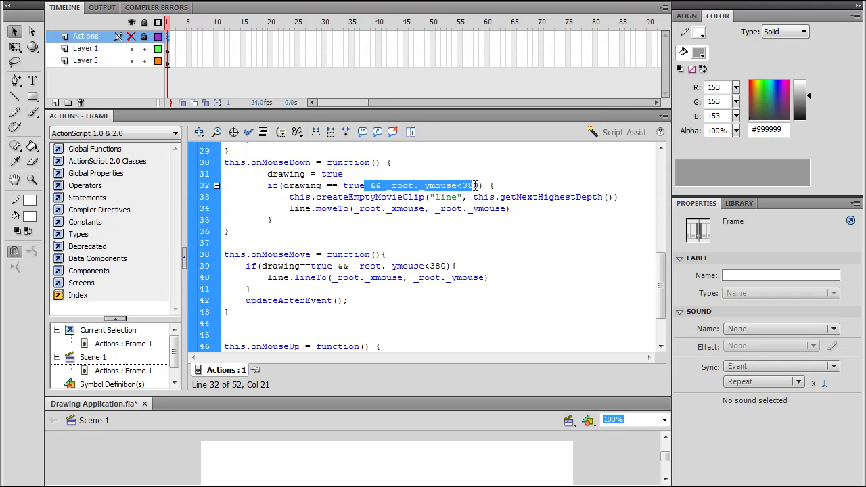
key(BackSpace)
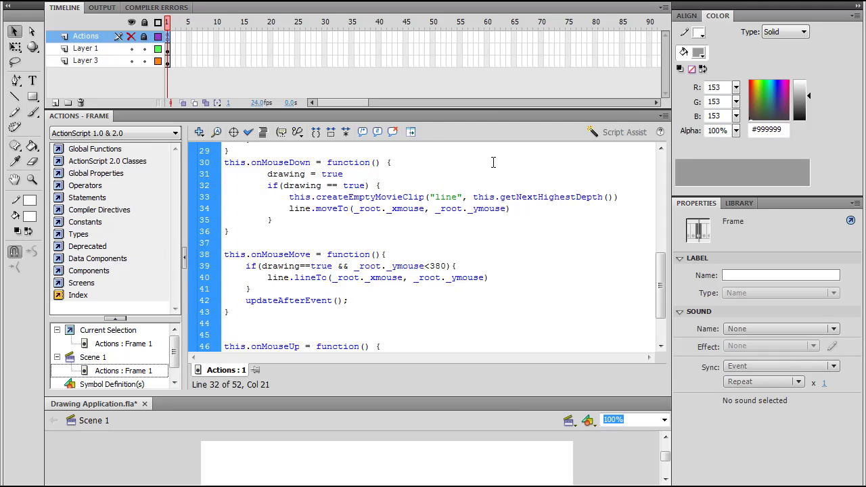
key(ctrl+Return)
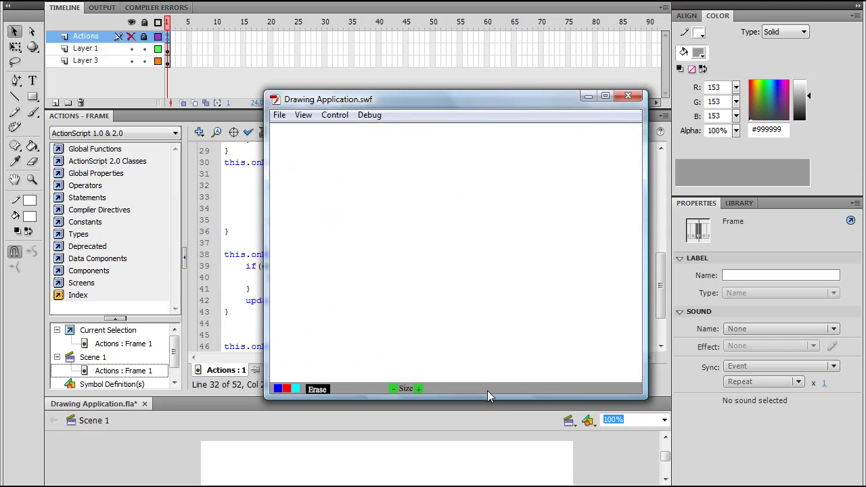
drag(486, 391, 477, 250)
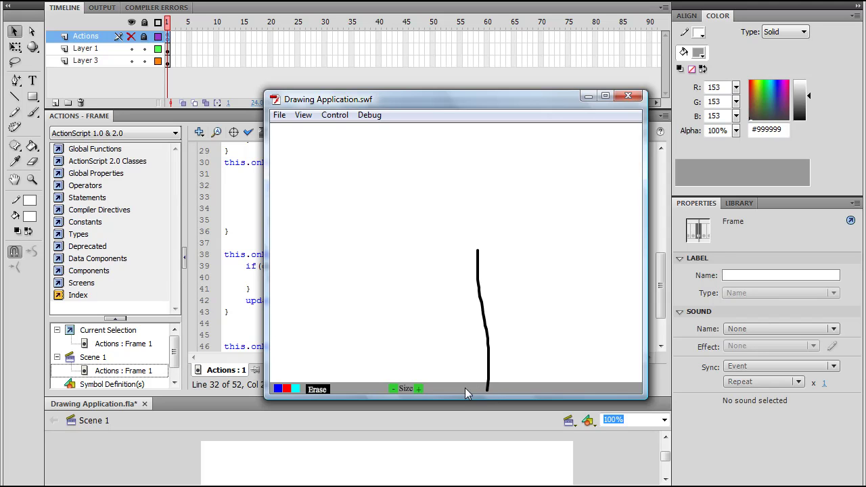
drag(464, 389, 433, 243)
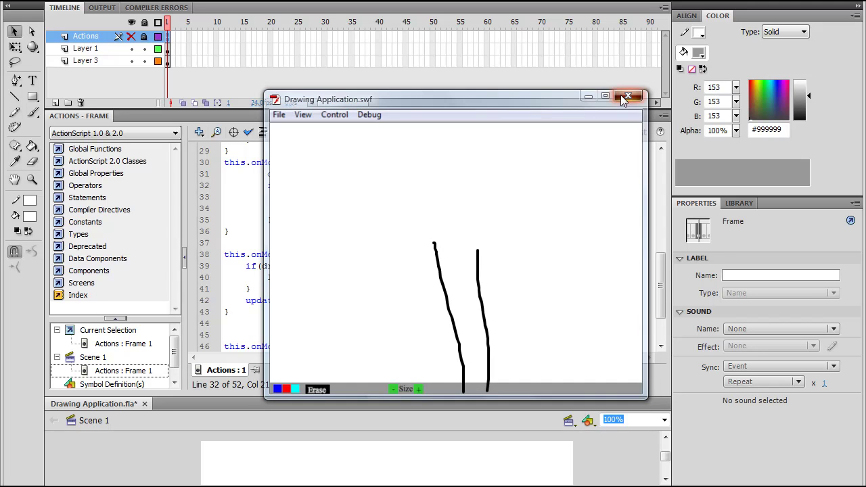
key(ctrl+w)
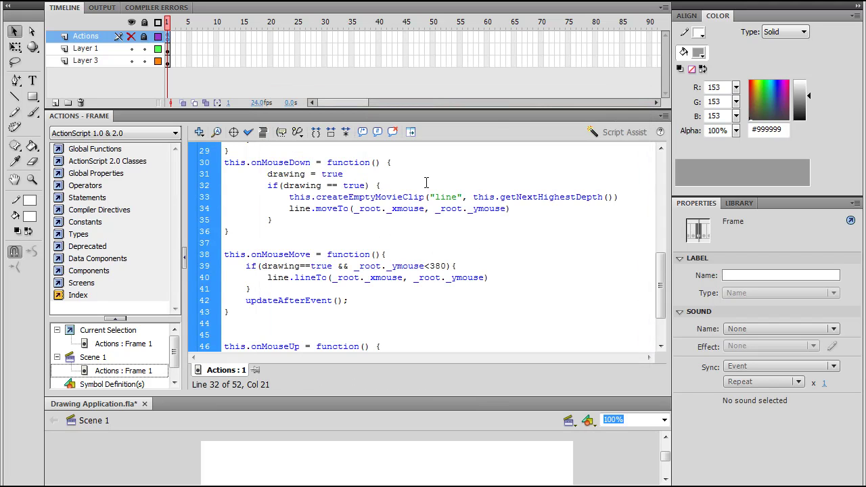
Step: Add '&& _root._ymouse<380' to line 32's if condition and rejoin the closing brace
text(&& _root._ymouse<380)
key(Return)
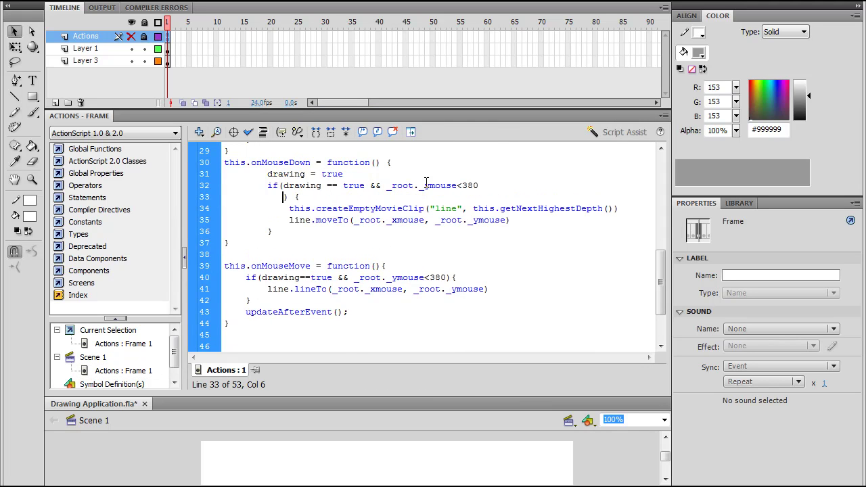
key(Home)
key(BackSpace)
key(BackSpace)
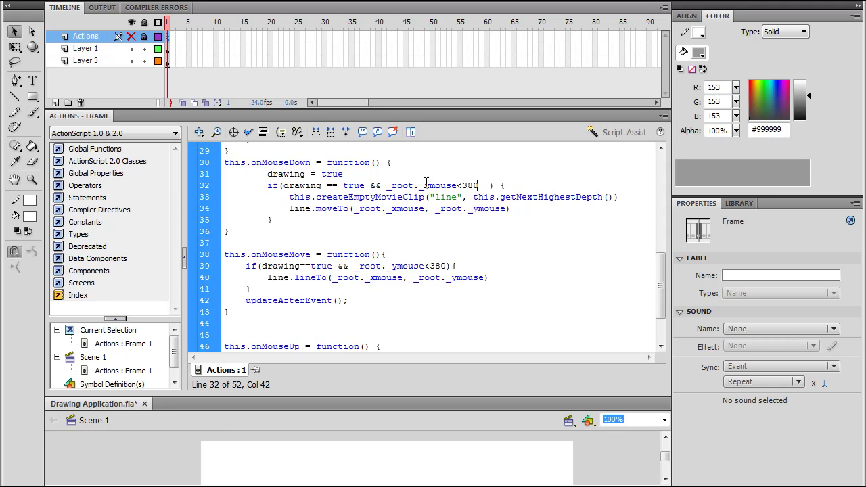
Step: Test the movie, drawing black strokes that stop above the gray toolbar, then close it
key(ctrl+Return)
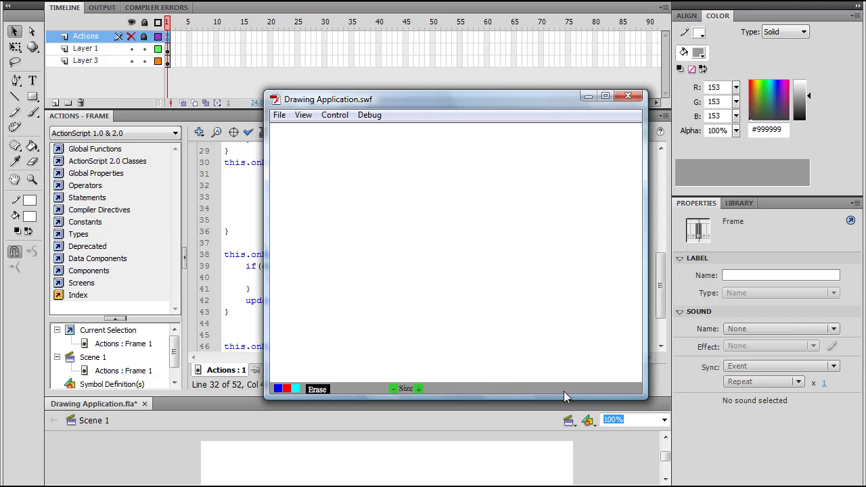
mouse_move(341, 179)
mouse_down()
mouse_move(495, 203)
mouse_move(559, 233)
mouse_up()
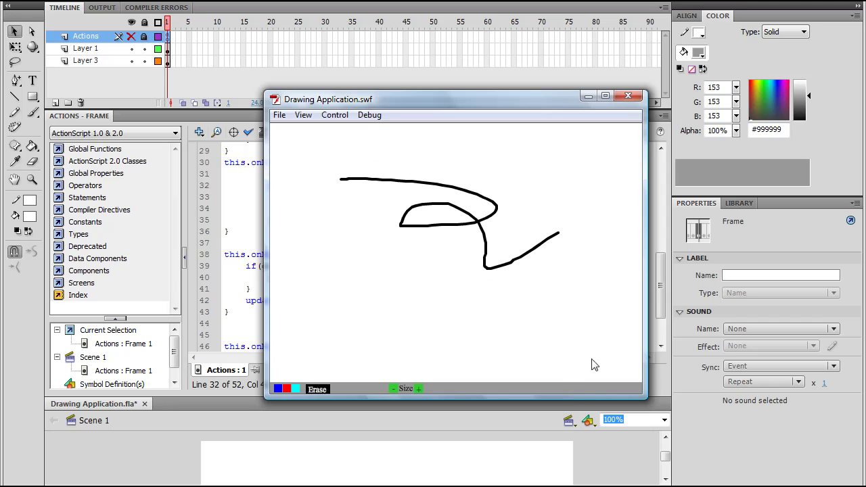
mouse_move(567, 387)
mouse_down()
mouse_move(570, 377)
mouse_move(531, 394)
mouse_move(461, 357)
mouse_up()
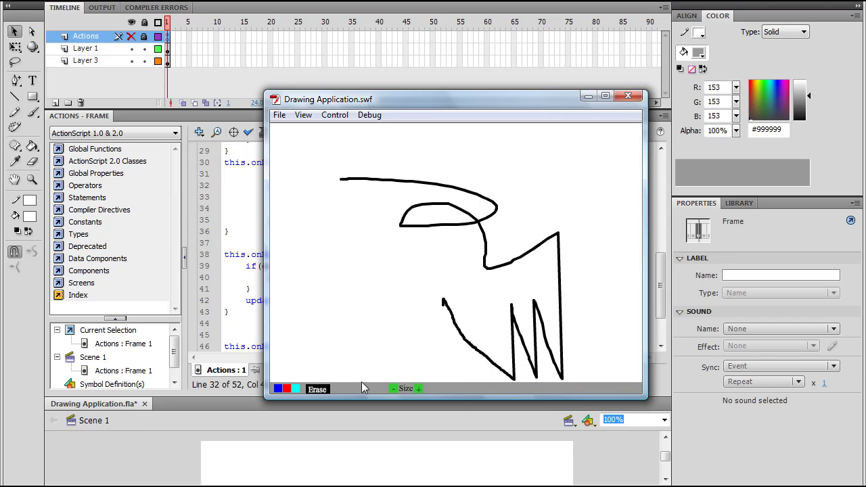
mouse_move(432, 393)
mouse_down()
mouse_move(395, 390)
mouse_move(389, 327)
mouse_up()
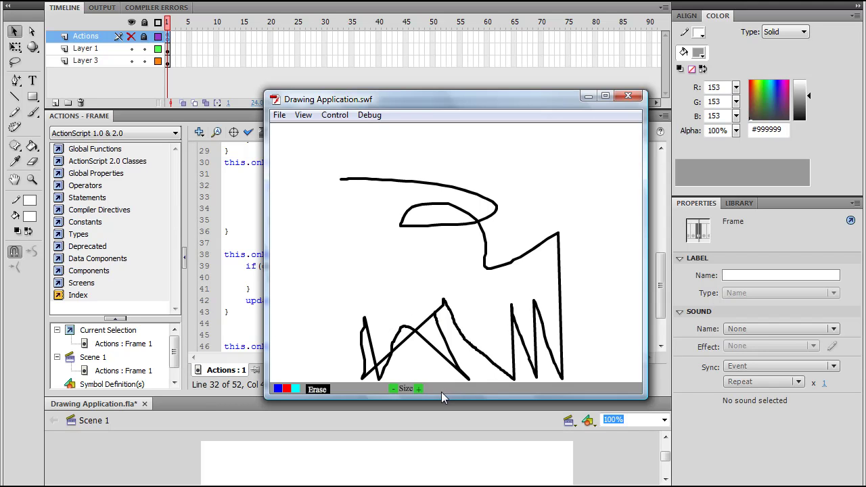
mouse_move(435, 318)
mouse_down()
mouse_move(461, 374)
mouse_move(543, 174)
mouse_up()
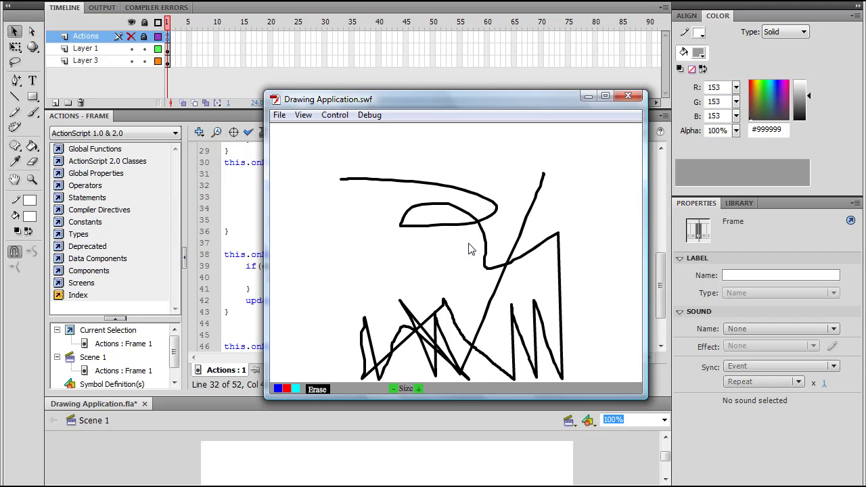
click(628, 96)
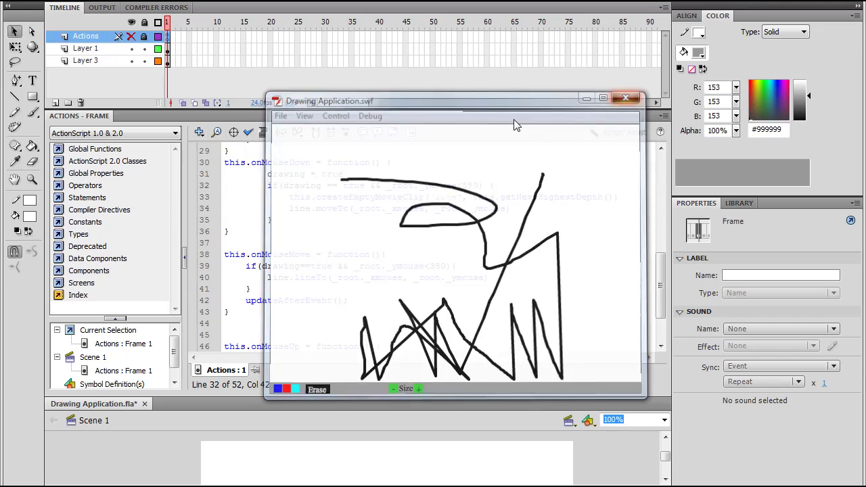
Step: Collapse the Actions - Frame panel and clear the stage selection to show document properties
double_click(415, 117)
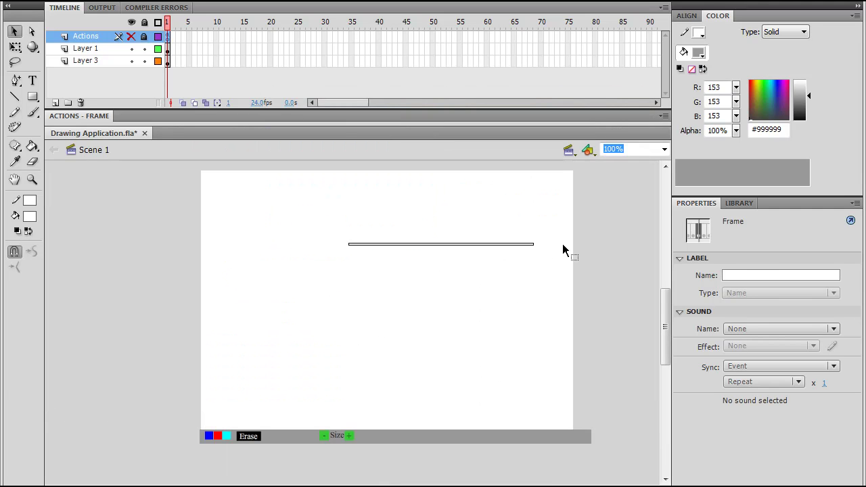
click(225, 274)
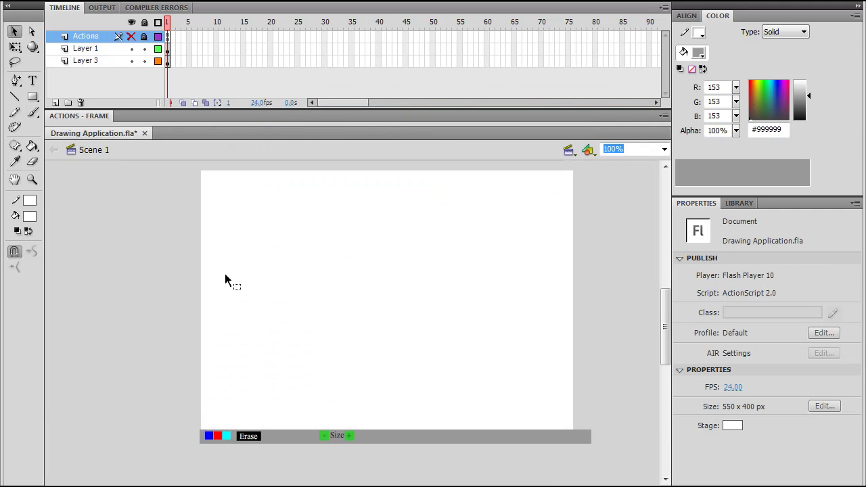